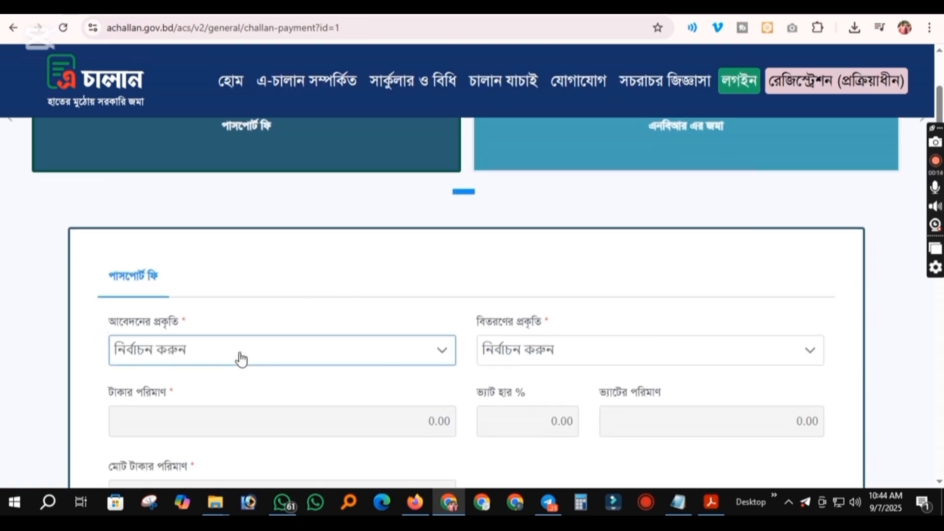
Choose the 48-page e-passport issue with 10-year regular delivery (5750 Taka) and continue to the next step
{"action": "left_click", "coordinate": [241, 359]}
{"action": "left_click", "coordinate": [233, 221]}
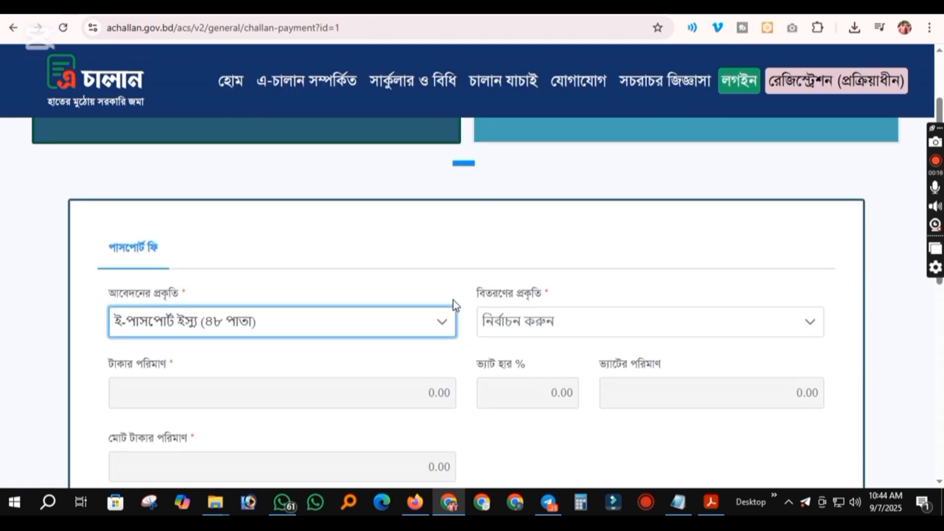
{"action": "scroll", "coordinate": [456, 305], "scroll_direction": "down", "scroll_amount": 2}
{"action": "left_click", "coordinate": [597, 215]}
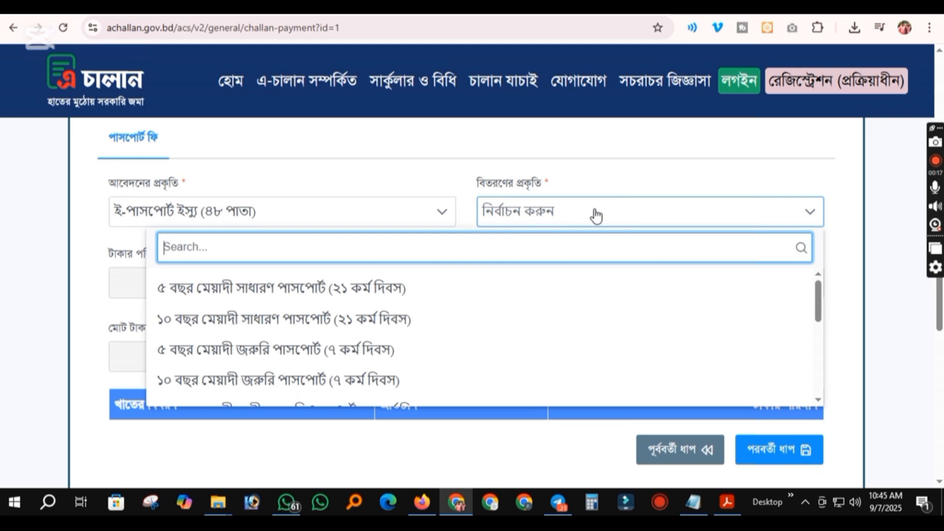
{"action": "left_click", "coordinate": [393, 331]}
{"action": "scroll", "coordinate": [682, 282], "scroll_direction": "down", "scroll_amount": 4}
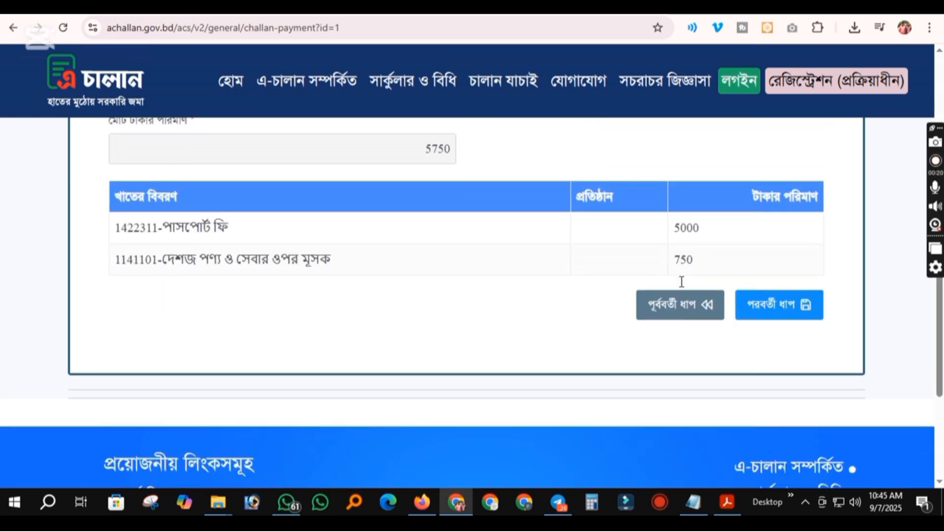
{"action": "left_click", "coordinate": [785, 305]}
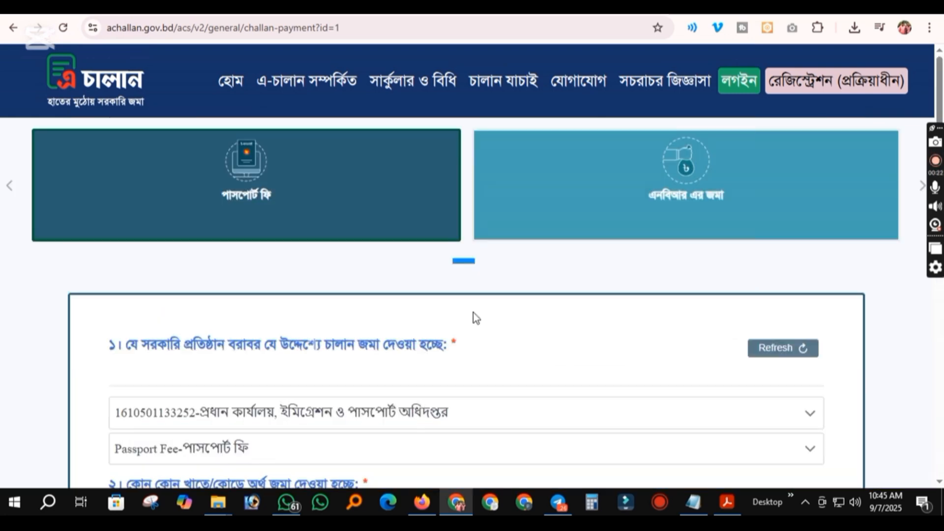
Enter the payer's NID number and pick their birth date in the calendar
{"action": "scroll", "coordinate": [472, 318], "scroll_direction": "down", "scroll_amount": 10}
{"action": "scroll", "coordinate": [543, 321], "scroll_direction": "up", "scroll_amount": 3}
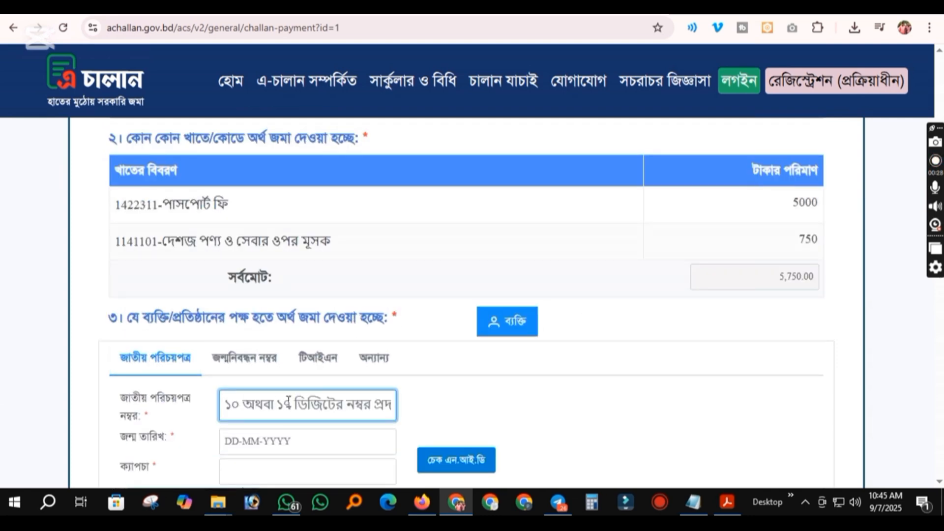
{"action": "type", "text": "198"}
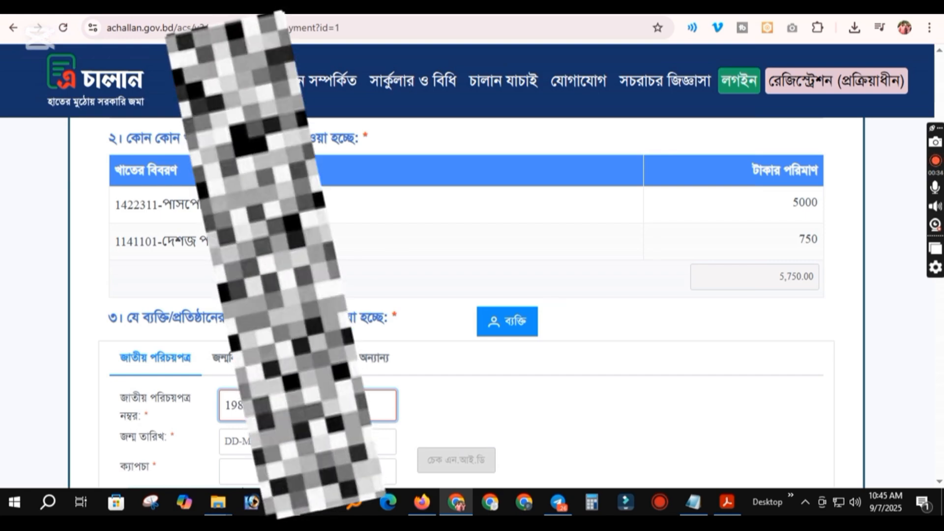
{"action": "type", "text": "*"}
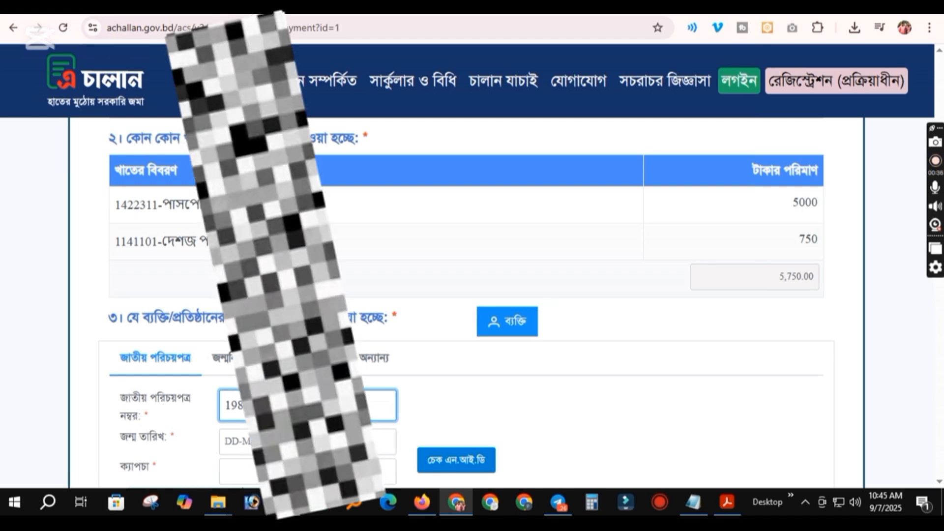
{"action": "key", "text": "Tab"}
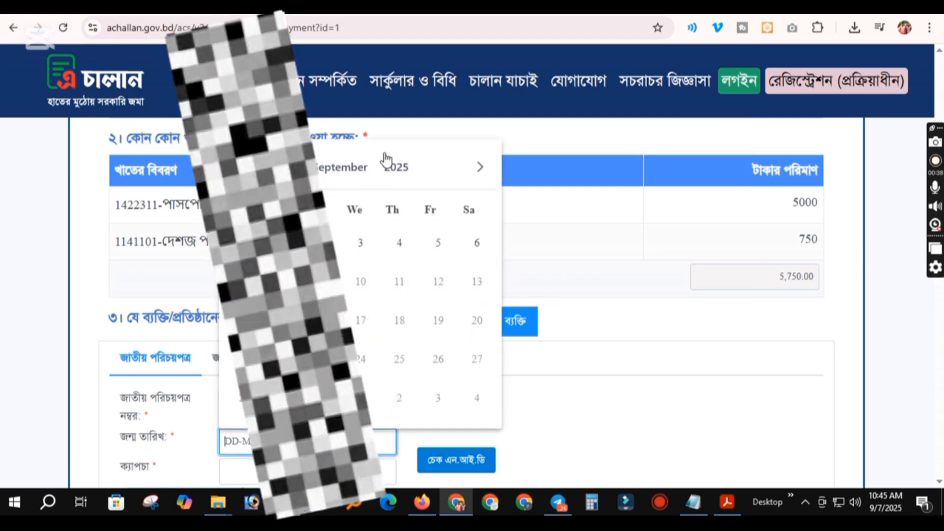
{"action": "left_click", "coordinate": [386, 157]}
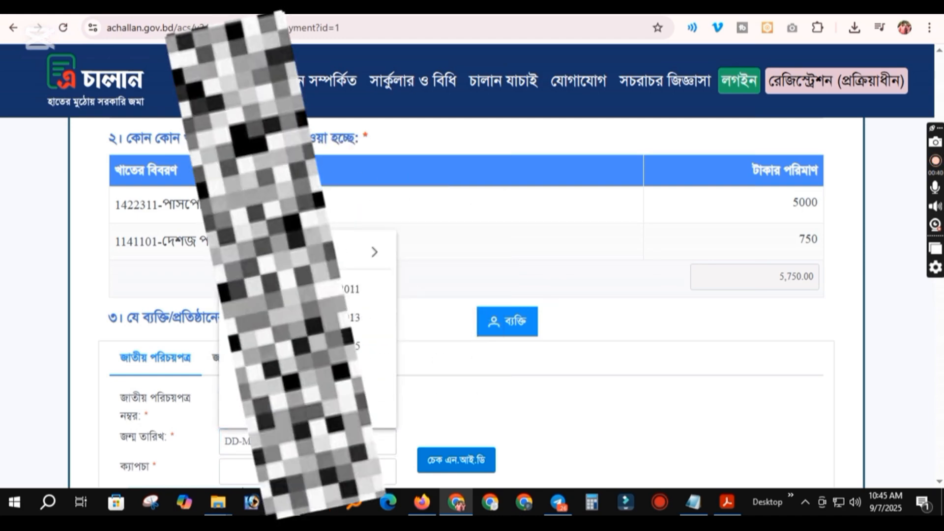
{"action": "left_click", "coordinate": [345, 291]}
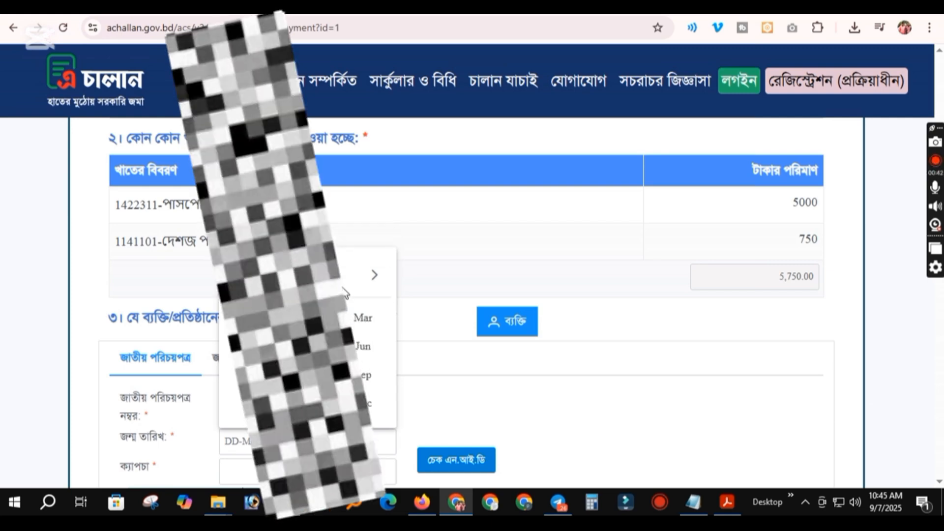
{"action": "left_click", "coordinate": [252, 319]}
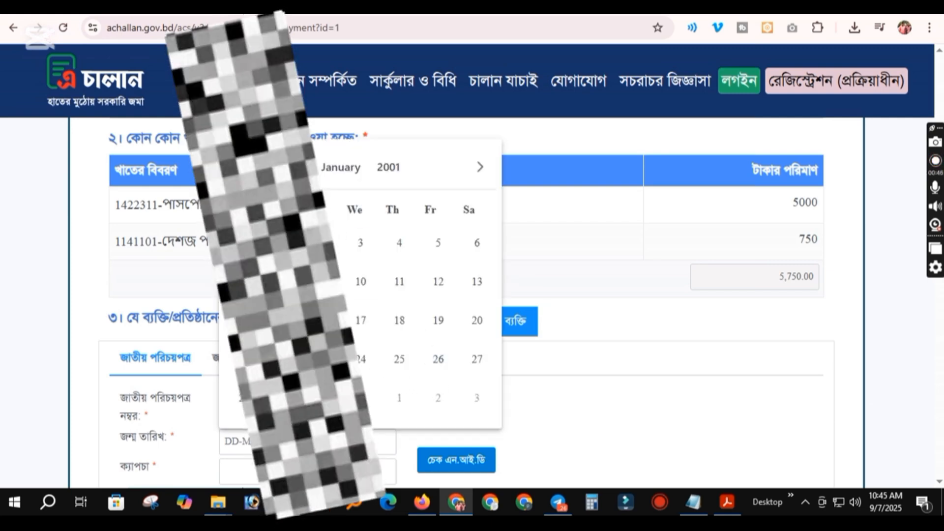
{"action": "left_click", "coordinate": [322, 398]}
Fill in the captcha and run the NID check
{"action": "scroll", "coordinate": [486, 393], "scroll_direction": "down", "scroll_amount": 2}
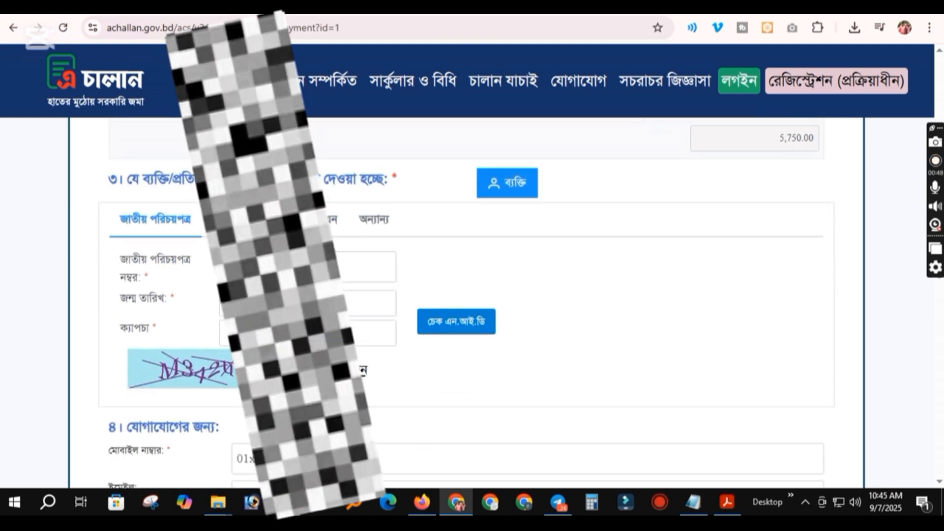
{"action": "left_click", "coordinate": [305, 334]}
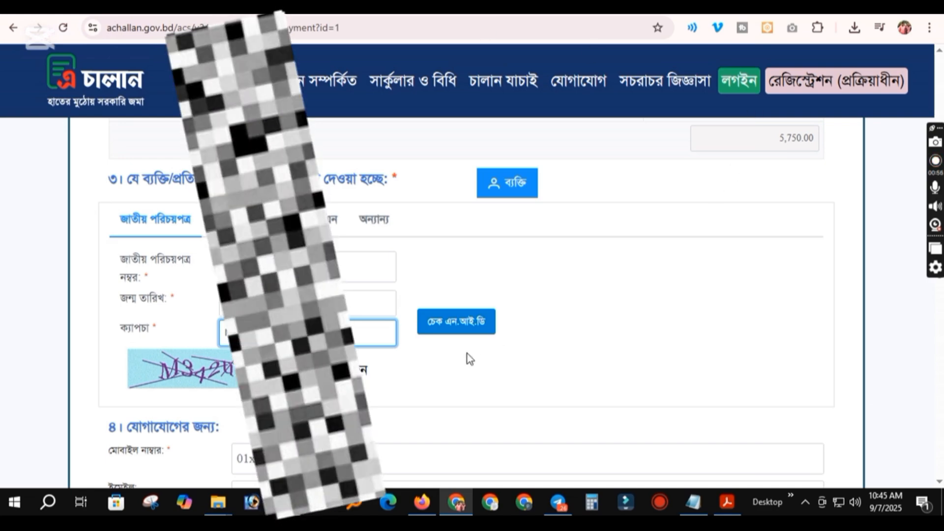
{"action": "left_click", "coordinate": [462, 328]}
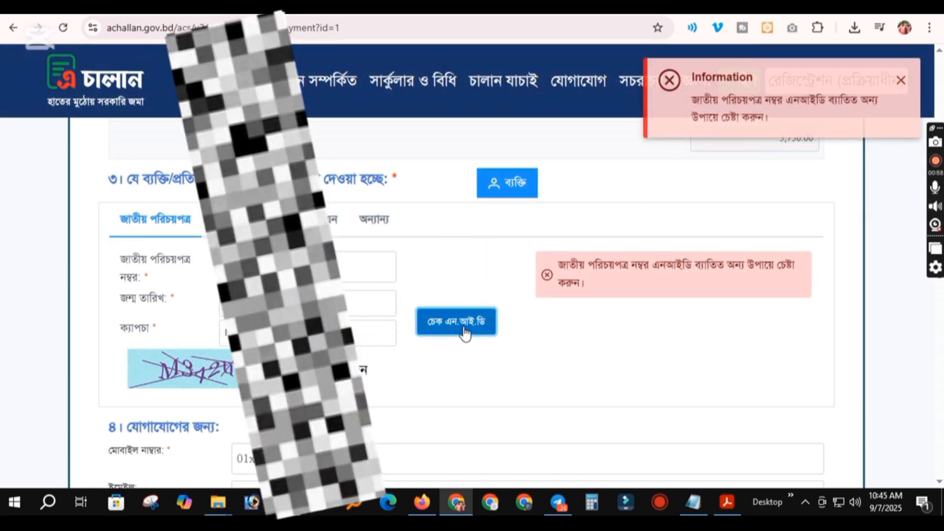
Switch to the other identification option and place the payer's name in the Name field
{"action": "left_click", "coordinate": [374, 219]}
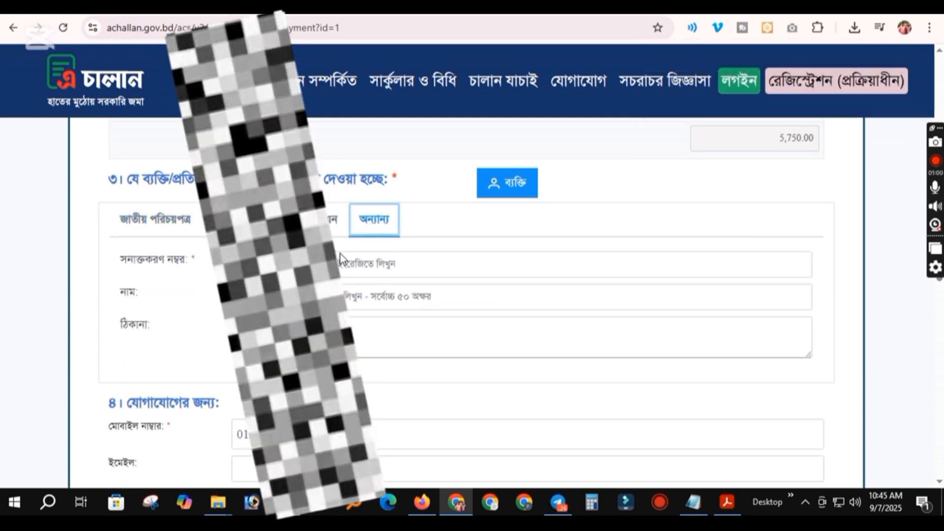
{"action": "left_click", "coordinate": [345, 261]}
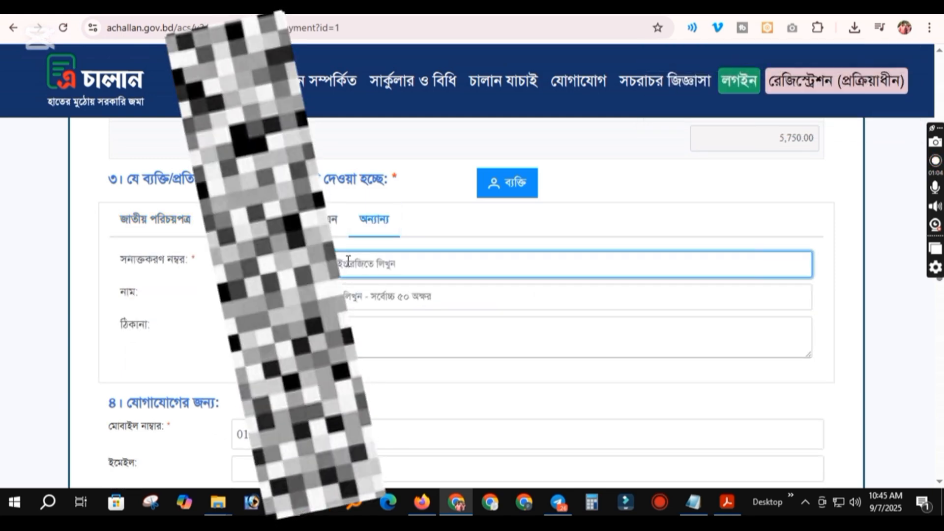
{"action": "type", "text": "14IA"}
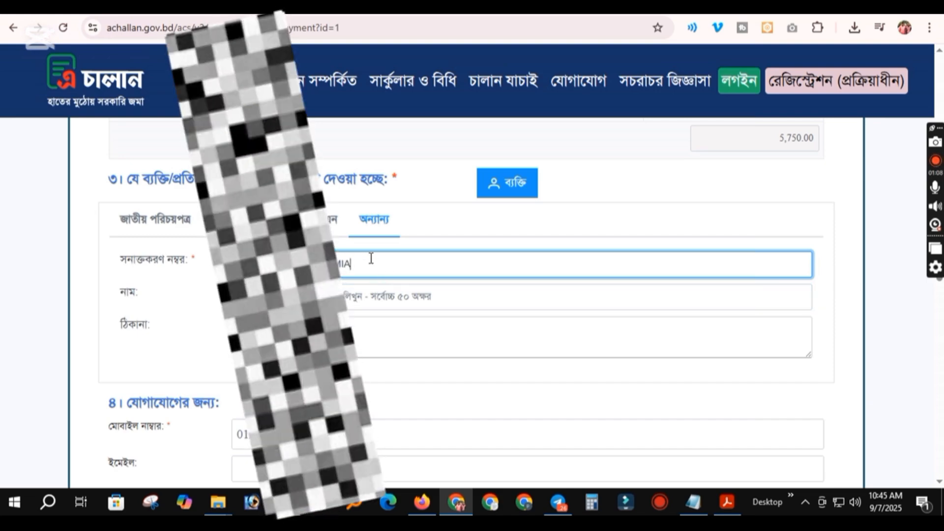
{"action": "left_click_drag", "start_coordinate": [371, 264], "coordinate": [255, 265]}
{"action": "left_click_drag", "start_coordinate": [327, 264], "coordinate": [359, 294]}
{"action": "left_click", "coordinate": [375, 266]}
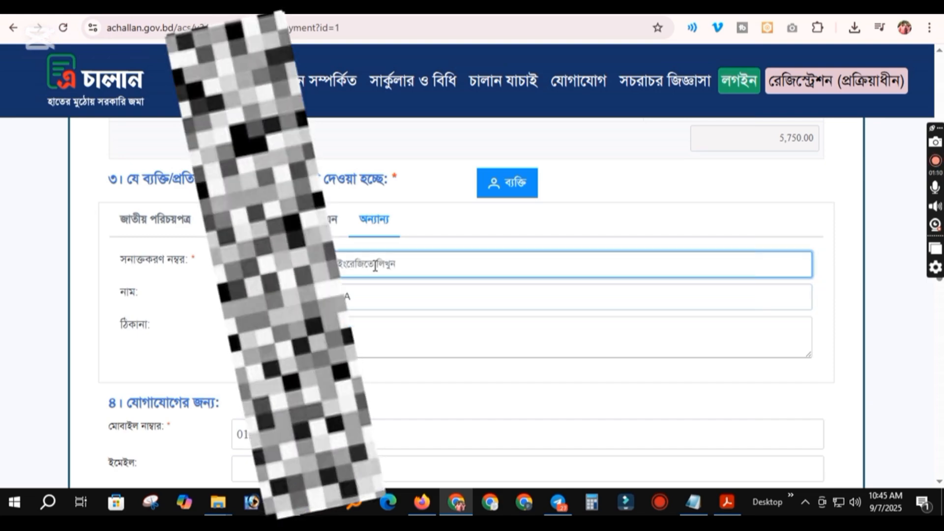
{"action": "left_click", "coordinate": [356, 297]}
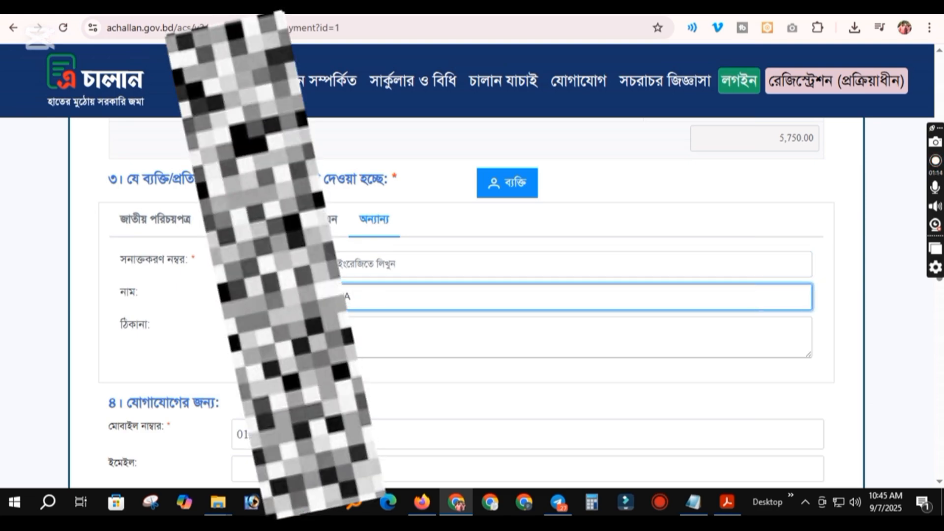
Enter the payer's identification number and postal address
{"action": "left_click", "coordinate": [333, 266]}
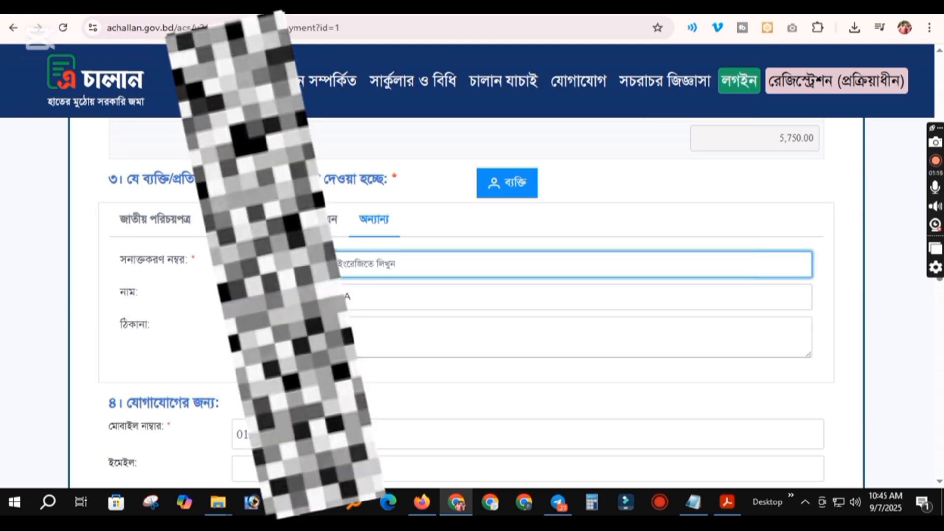
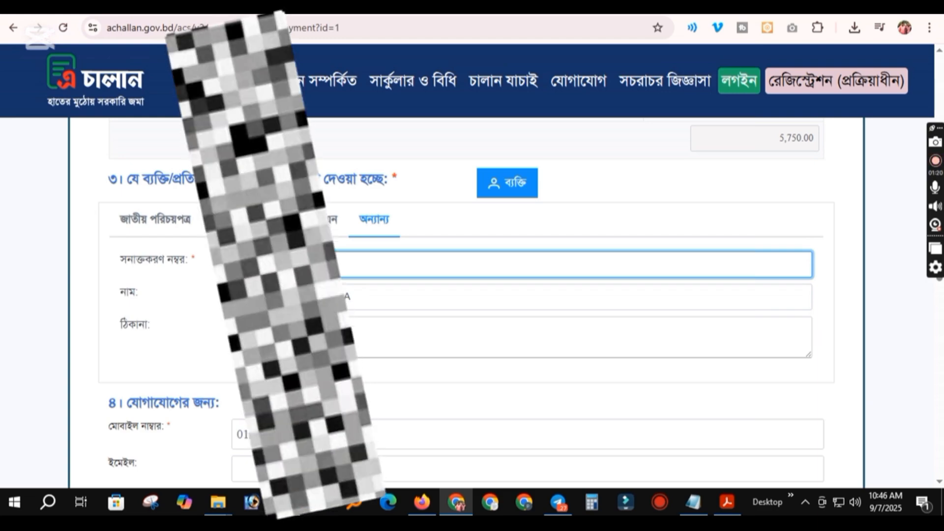
{"action": "left_click", "coordinate": [295, 338]}
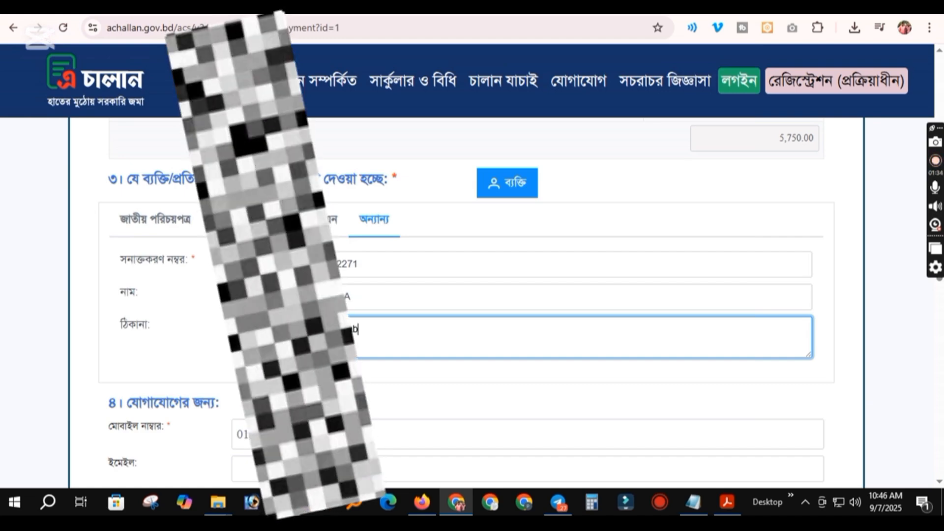
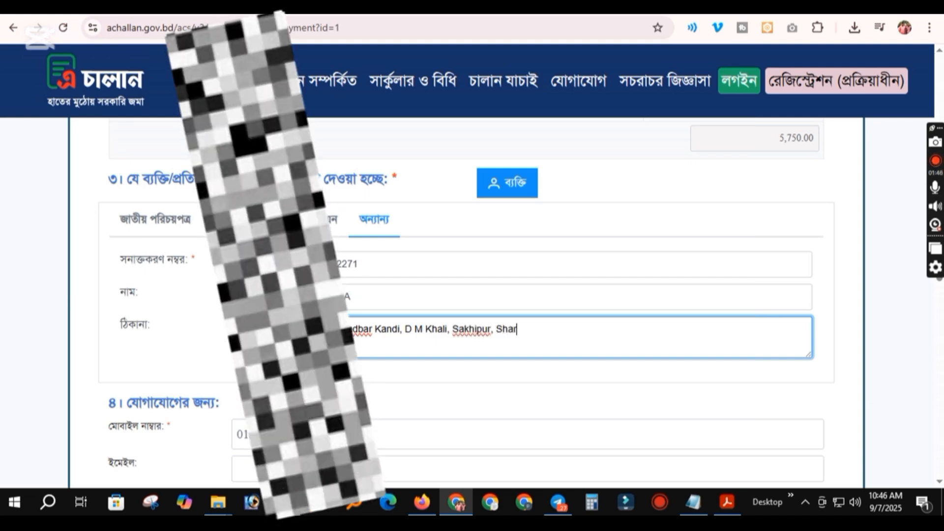
{"action": "scroll", "coordinate": [300, 344], "scroll_direction": "down", "scroll_amount": 1}
{"action": "left_click", "coordinate": [300, 365]}
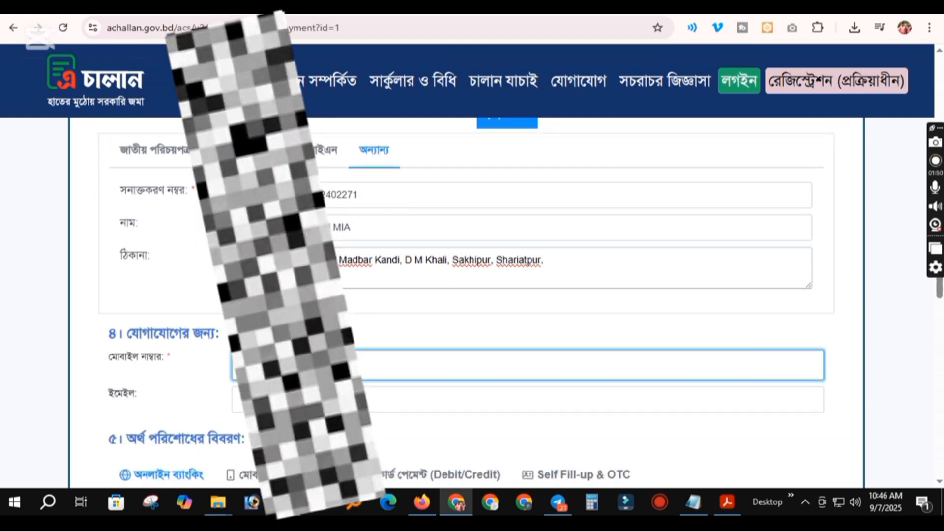
Check the details in the WhatsApp chat, then go back to the challan form
{"action": "key", "text": "alt+Tab"}
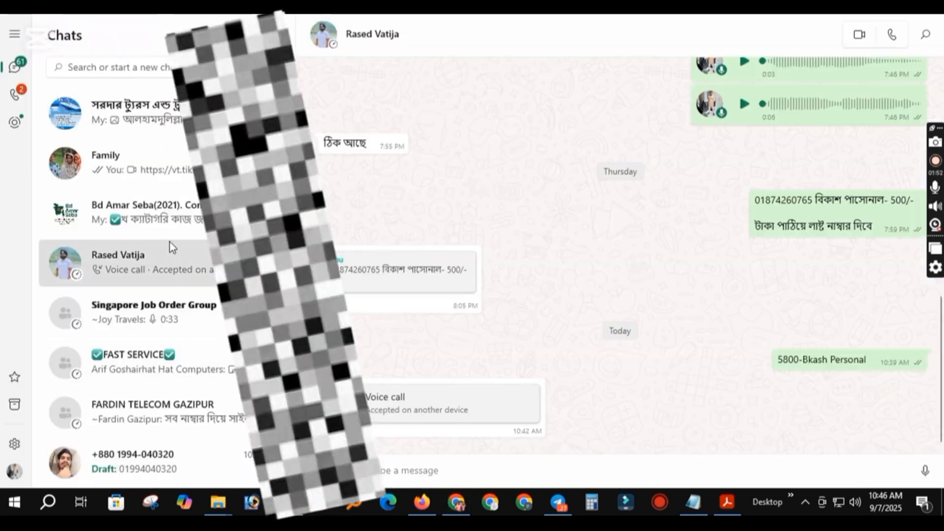
{"action": "key", "text": "alt+Tab"}
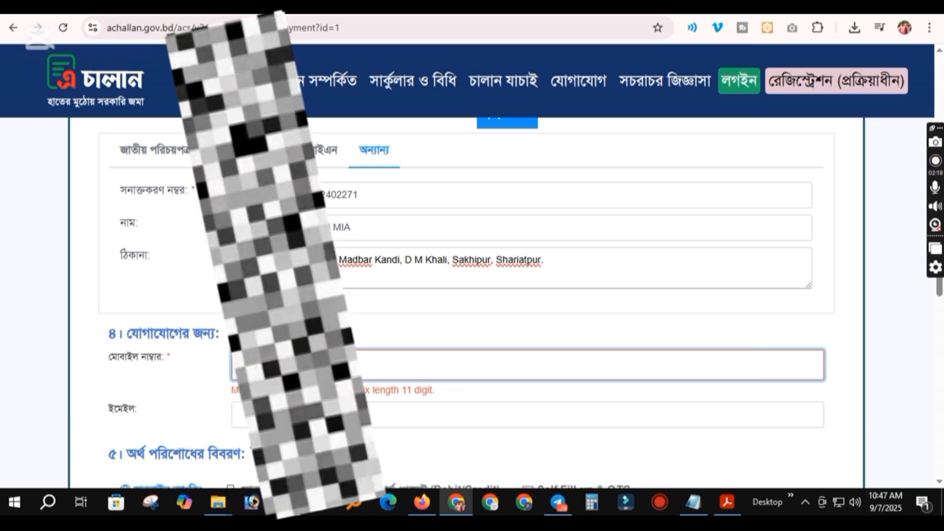
Finish the payer's mobile number and enter their Gmail address in the e-mail field
{"action": "type", "text": "1"}
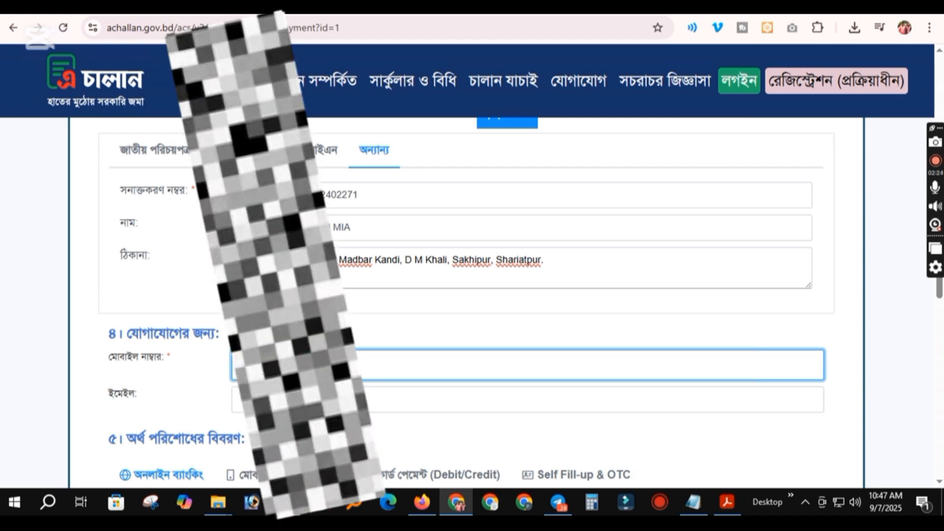
{"action": "key", "text": "Tab"}
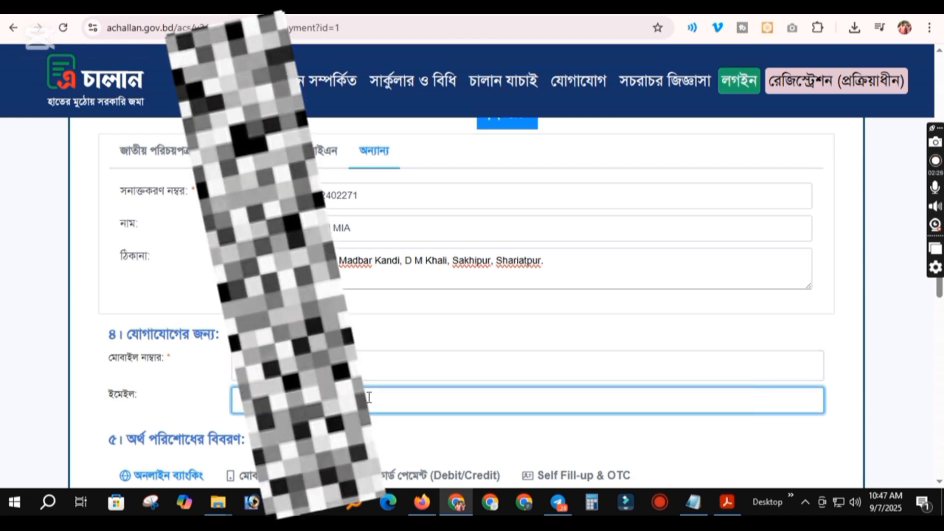
{"action": "scroll", "coordinate": [396, 393], "scroll_direction": "up", "scroll_amount": 1}
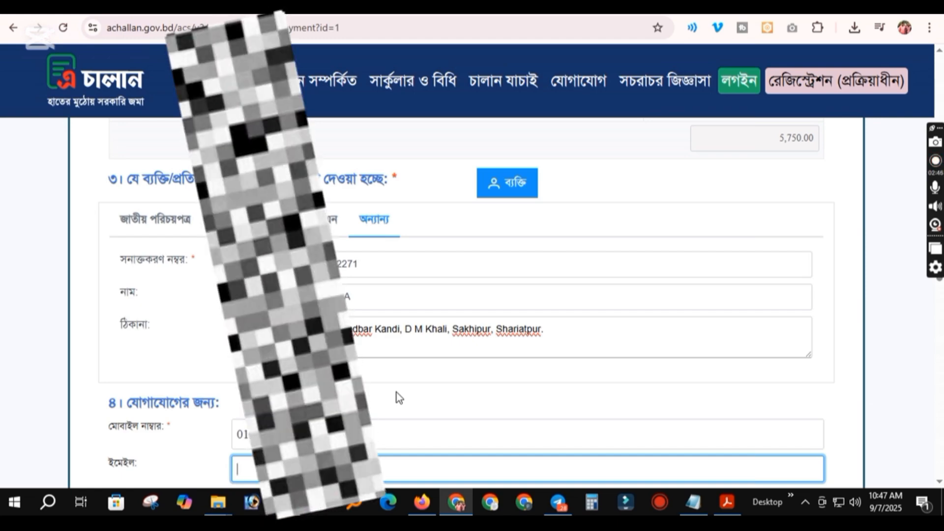
{"action": "scroll", "coordinate": [500, 305], "scroll_direction": "down", "scroll_amount": 2}
{"action": "type", "text": "p"}
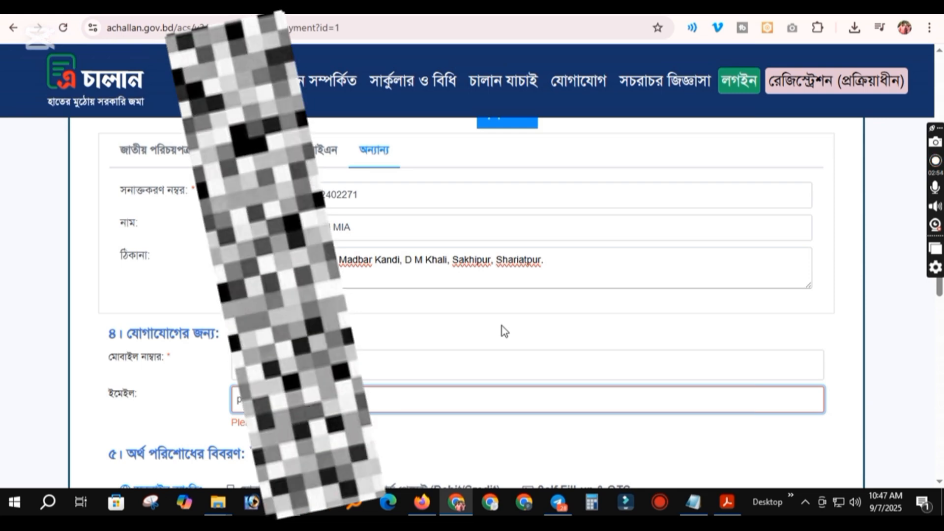
{"action": "type", "text": "@gmail.com"}
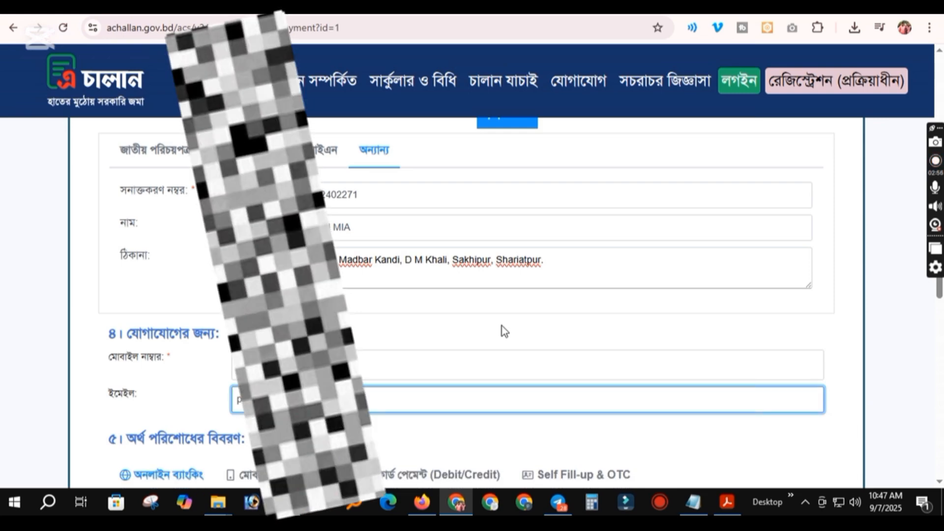
Choose bKash mobile banking, save and confirm the challan, then proceed past the ৳5780.00 breakdown
{"action": "scroll", "coordinate": [503, 329], "scroll_direction": "down", "scroll_amount": 4}
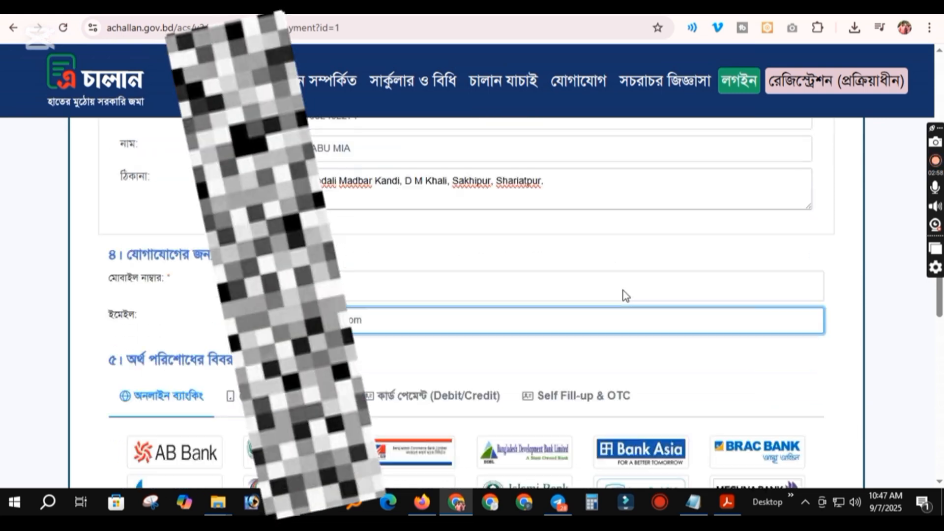
{"action": "left_click", "coordinate": [284, 267]}
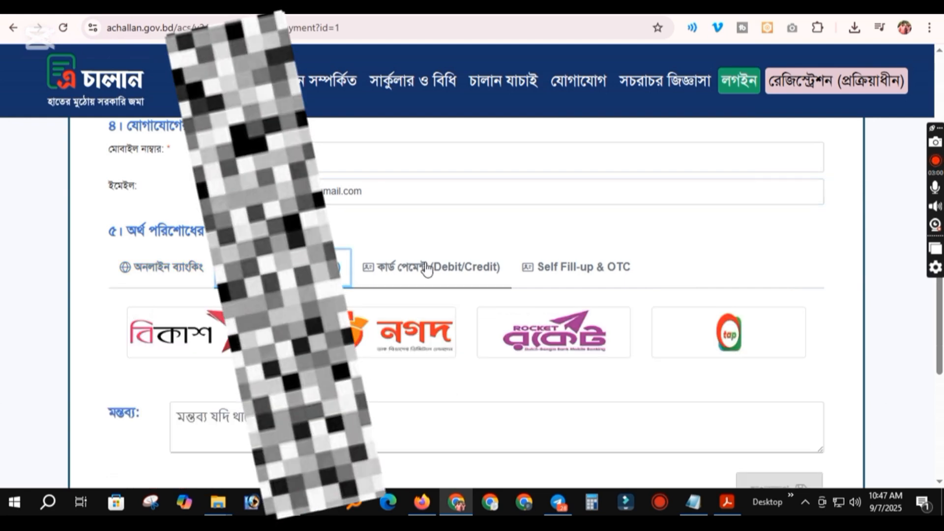
{"action": "scroll", "coordinate": [492, 341], "scroll_direction": "down", "scroll_amount": 3}
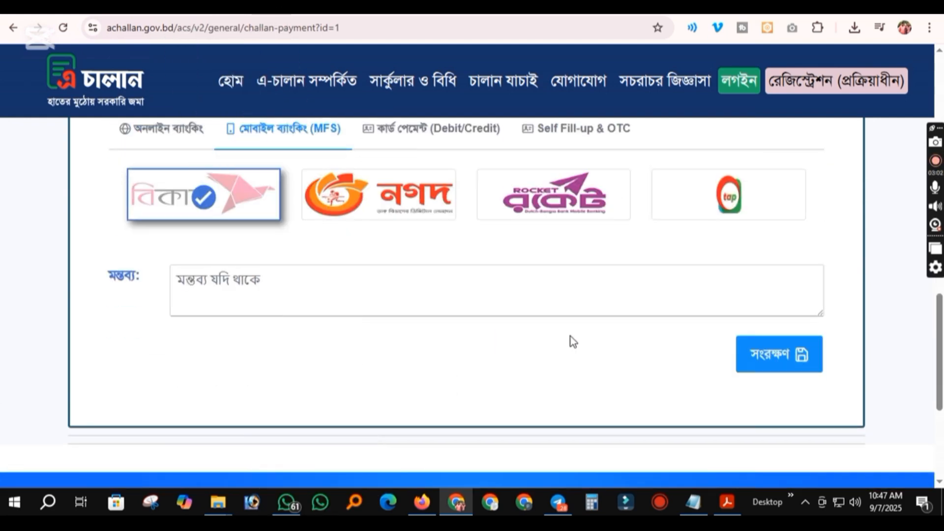
{"action": "left_click", "coordinate": [768, 358]}
{"action": "left_click", "coordinate": [682, 320]}
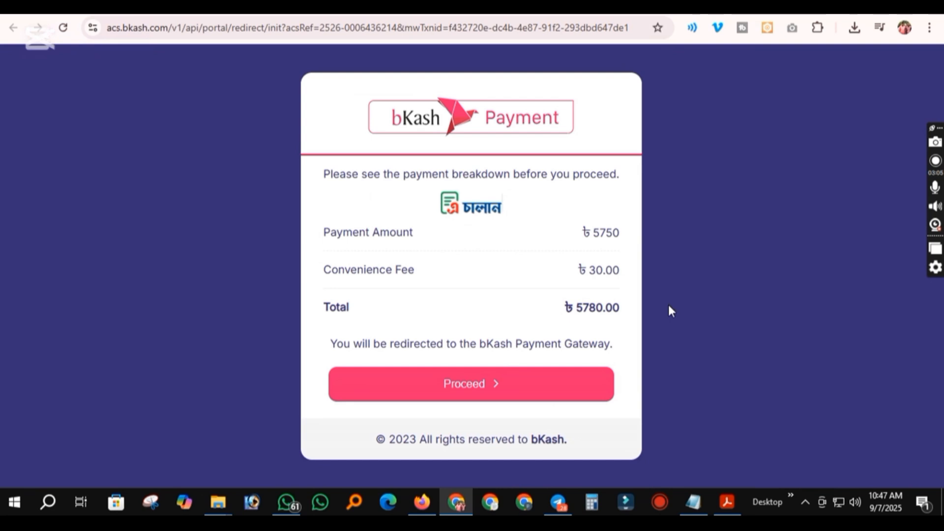
{"action": "left_click", "coordinate": [491, 384]}
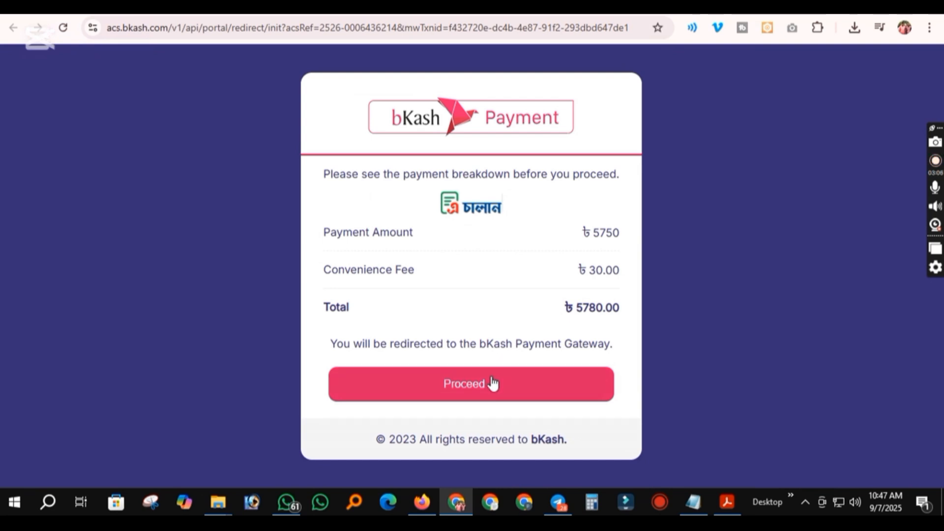